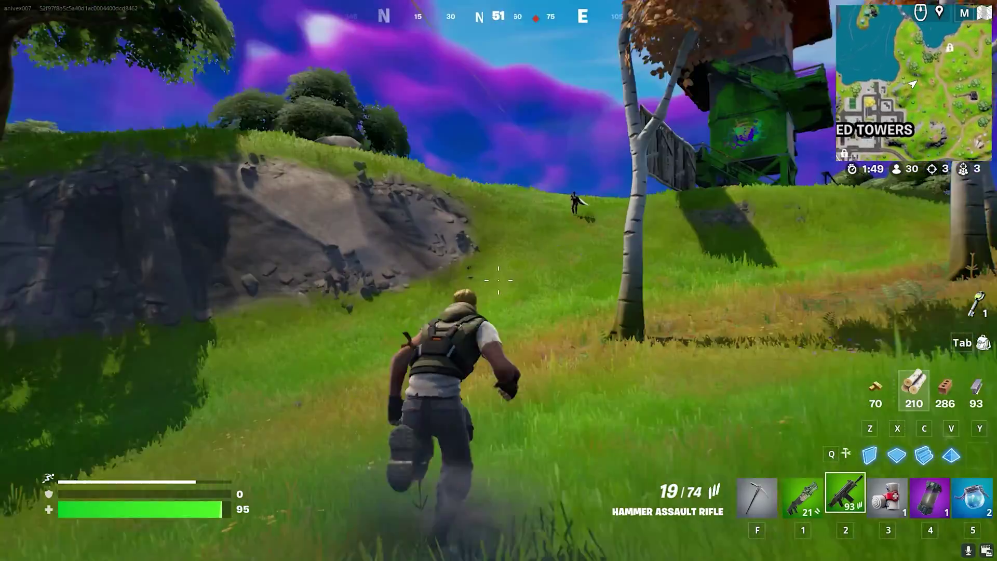
# - Aim down sights and keep firing until the enemy player is eliminated
pyautogui.rightClick(499, 280)
pyautogui.click(498, 280)
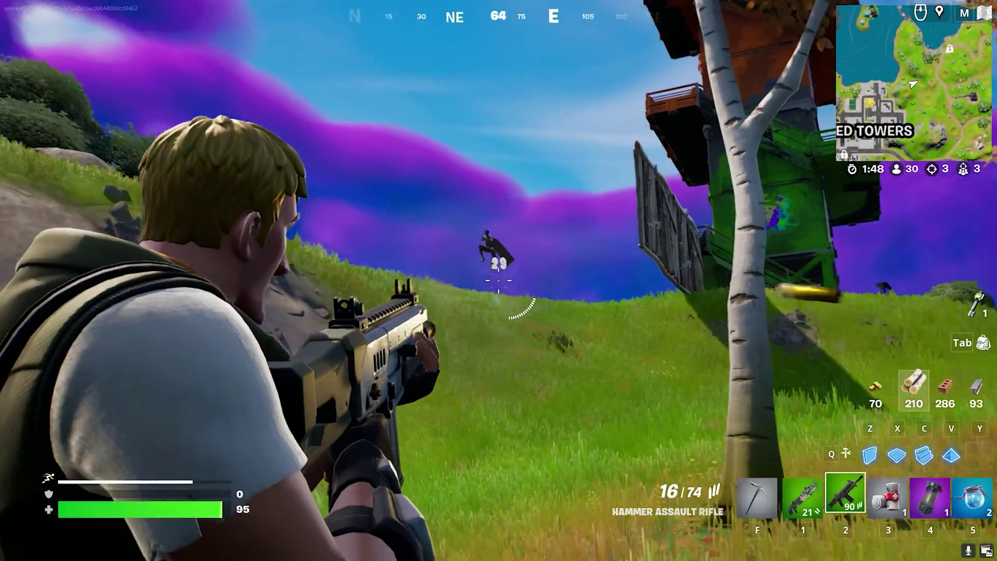
pyautogui.click(499, 280)
pyautogui.click(499, 280)
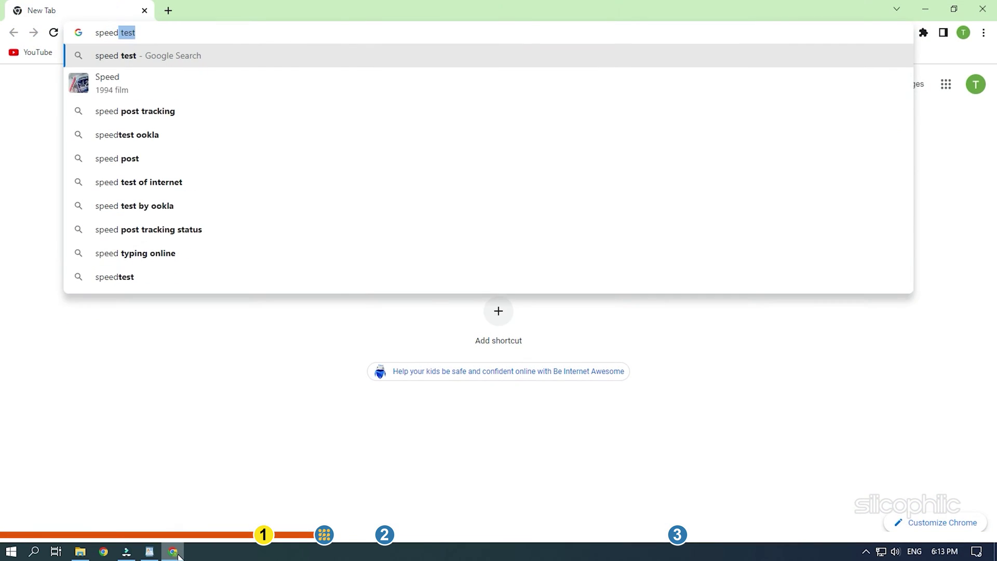
# - Run the Speedtest by Ookla test from the 'speed test' search results
pyautogui.press('Return')
pyautogui.click(206, 394)
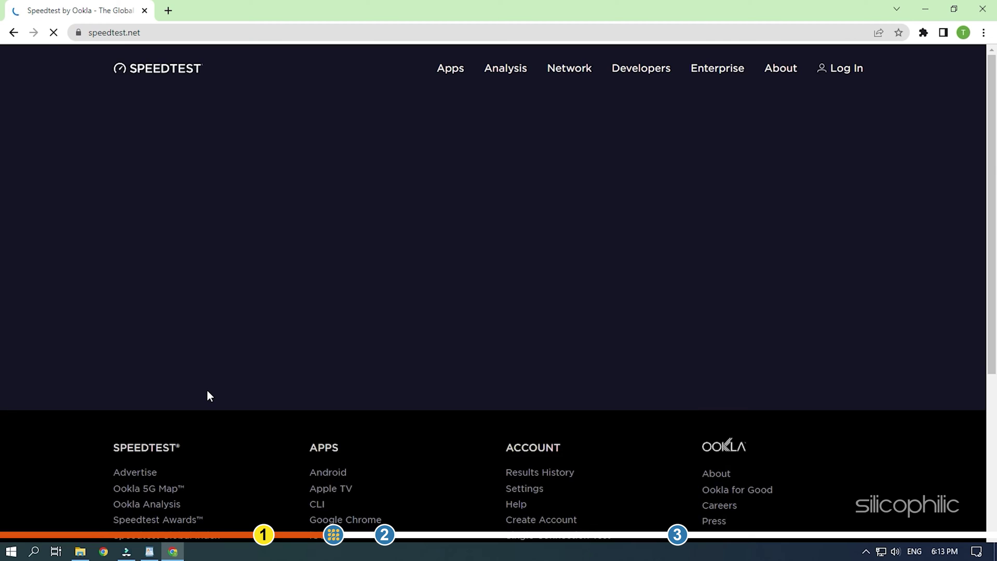
pyautogui.click(336, 204)
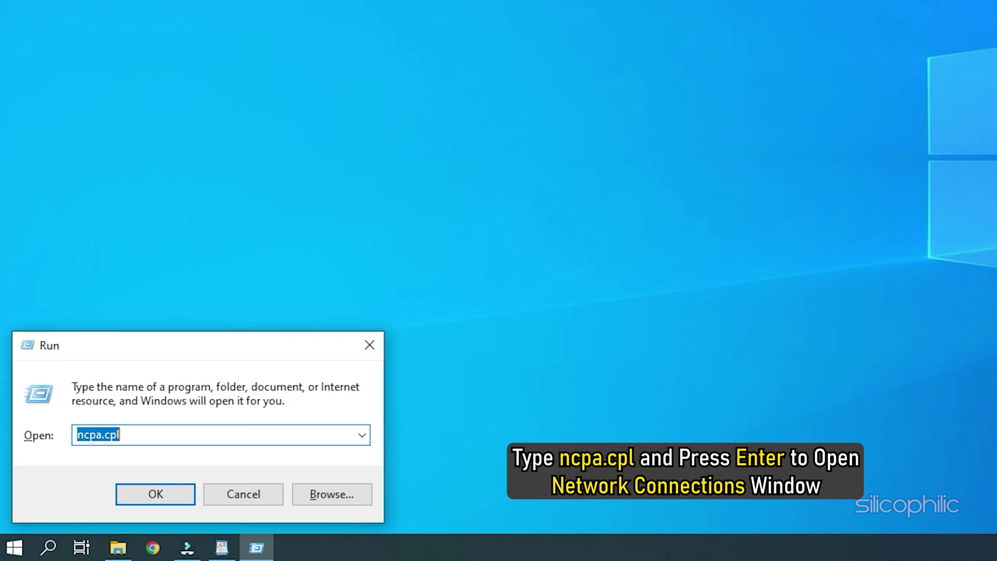
pyautogui.write('ncpa.cpl')
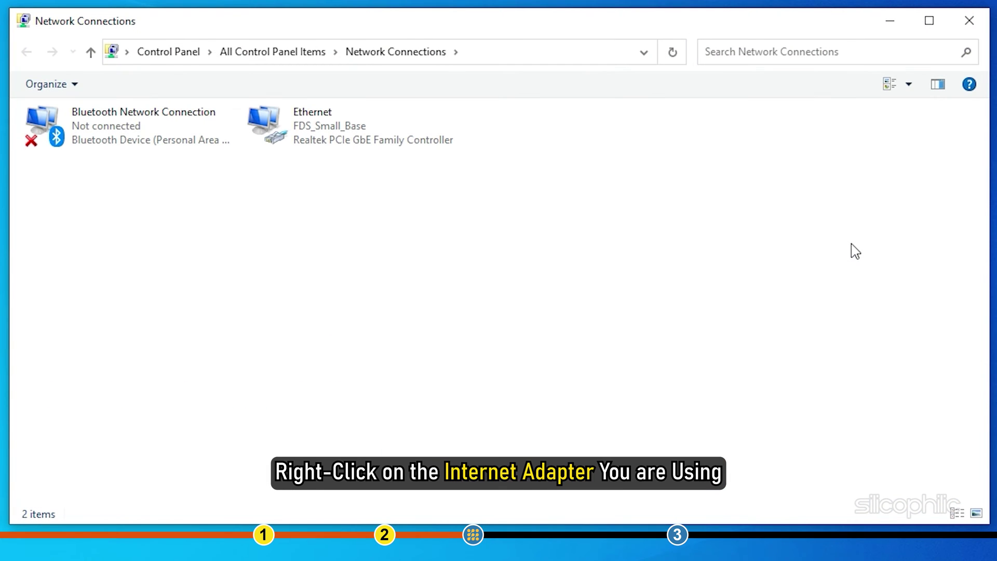
# - Bring up the Ethernet adapter's Properties from Network Connections
pyautogui.click(355, 124)
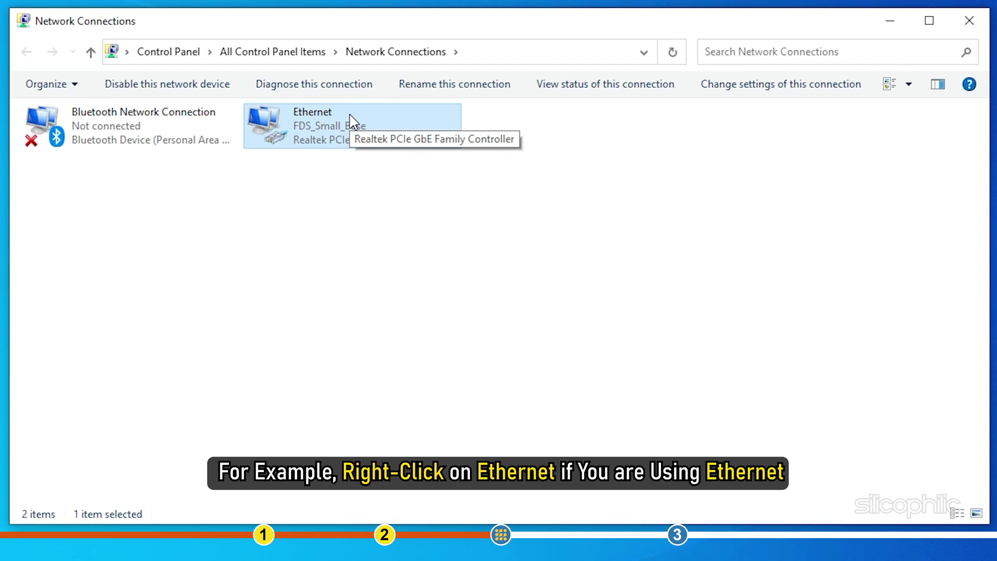
pyautogui.rightClick(350, 118)
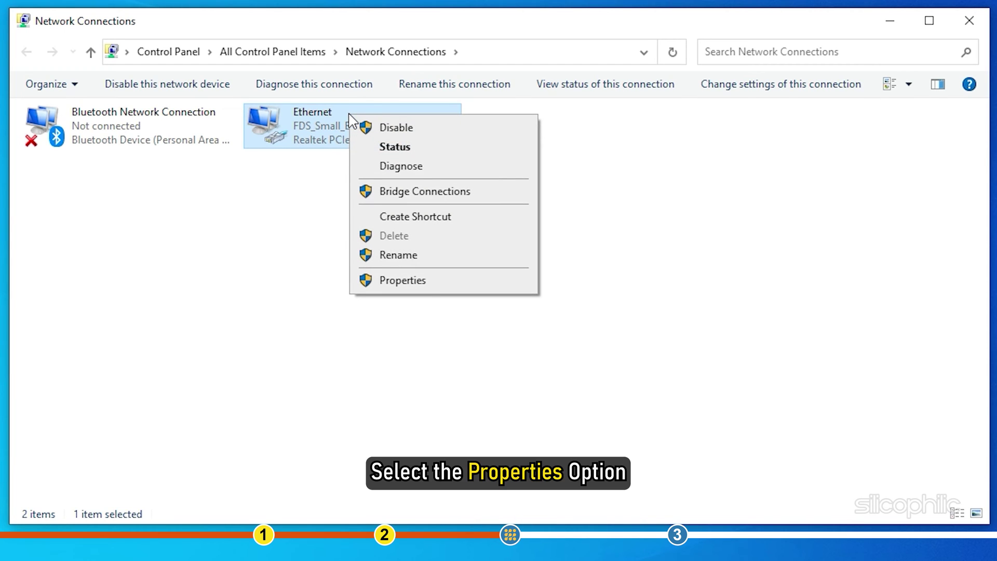
pyautogui.click(445, 282)
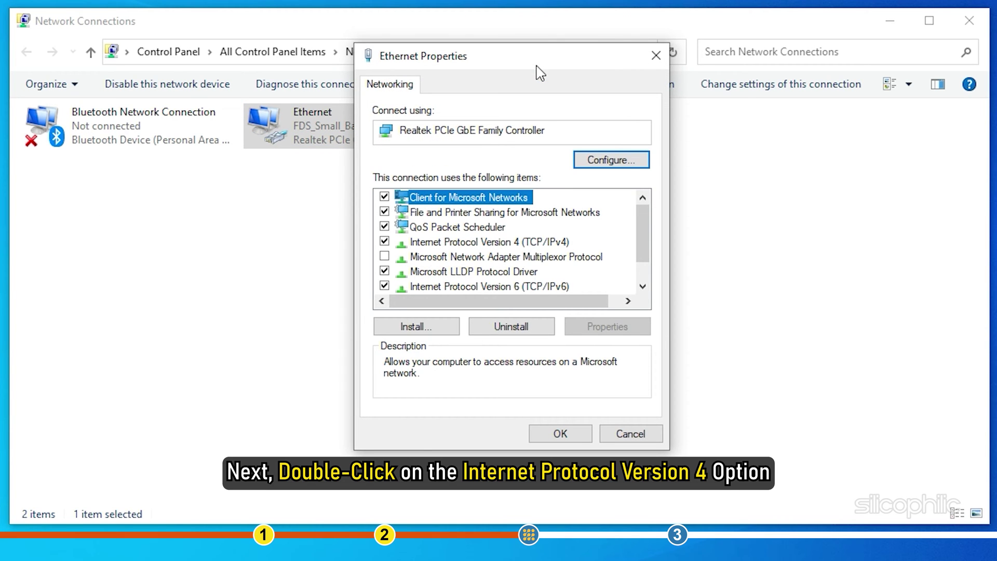
# - Set IPv4 to manual DNS servers 8.8.8.8 and 8.8.4.4 and confirm the Ethernet properties
pyautogui.click(447, 243)
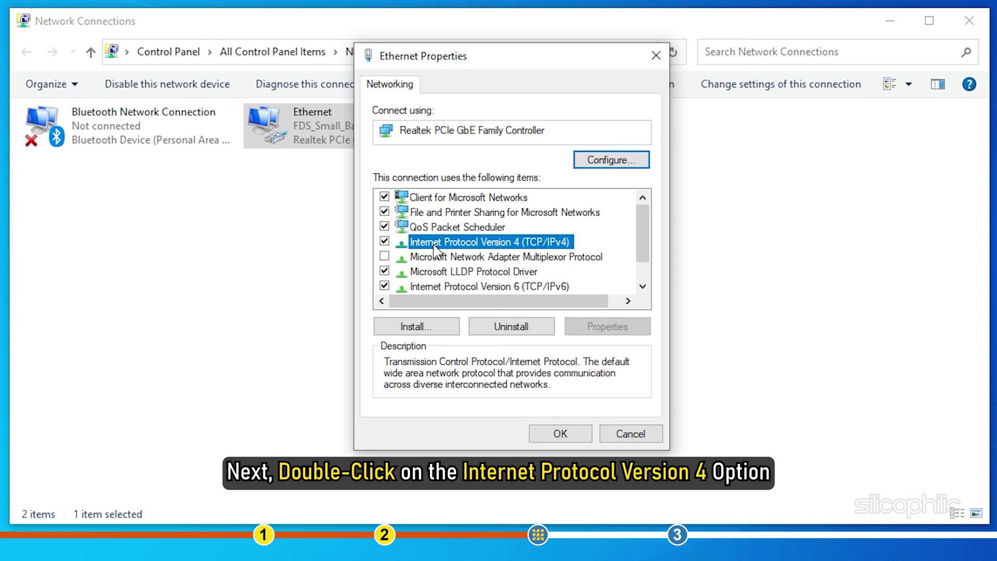
pyautogui.doubleClick(447, 243)
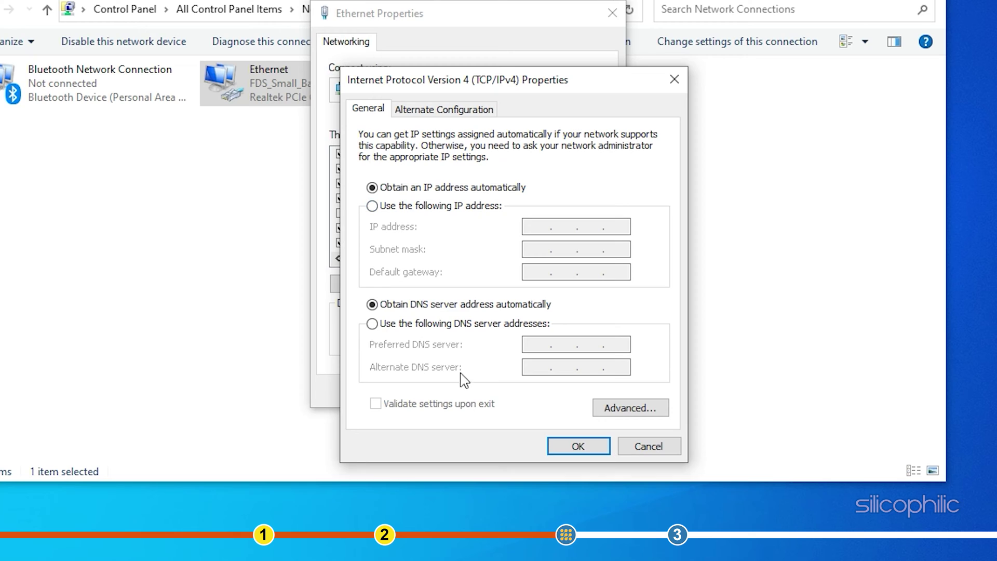
pyautogui.click(373, 323)
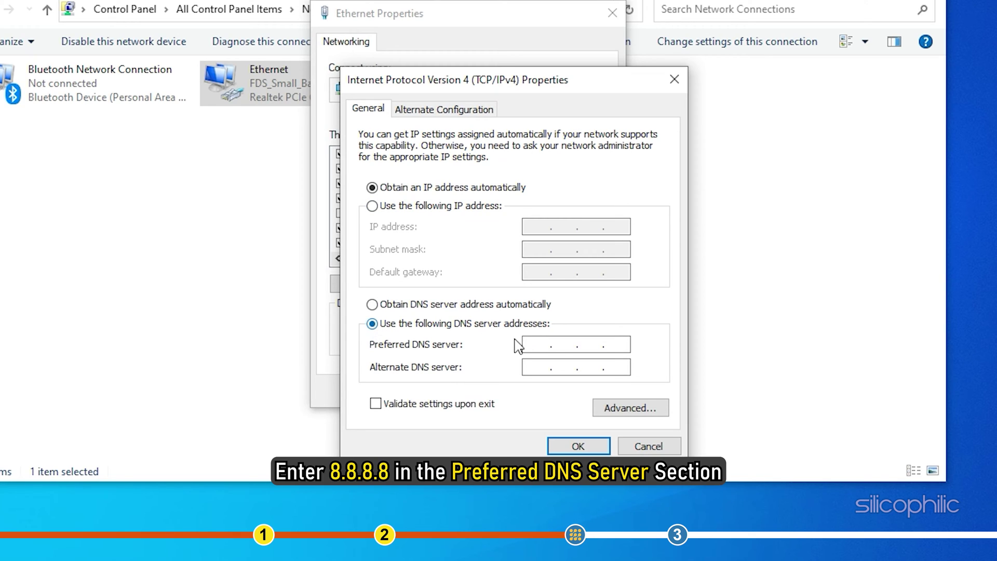
pyautogui.write('8.8')
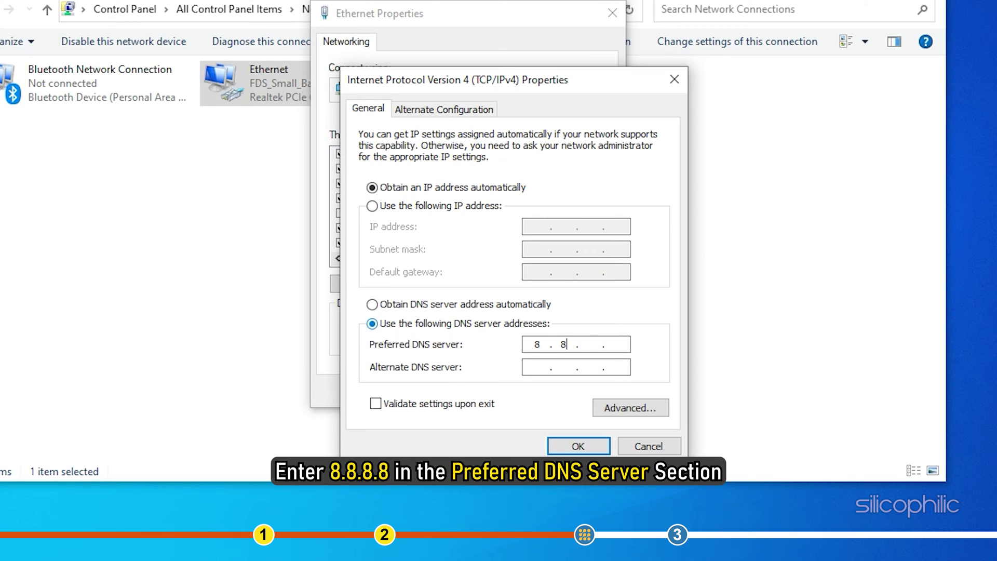
pyautogui.write('.8.8')
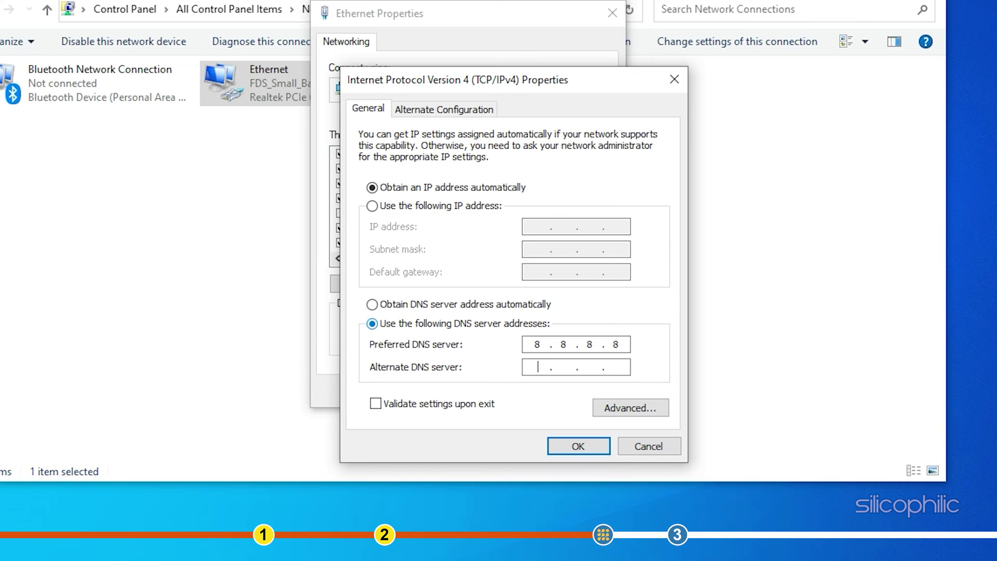
pyautogui.write('8')
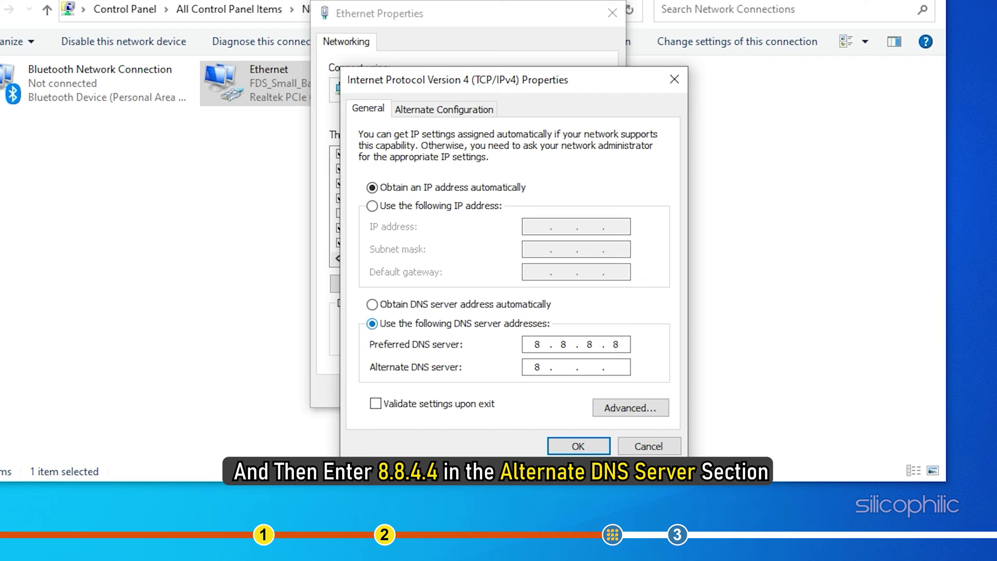
pyautogui.write('.8')
pyautogui.write('4')
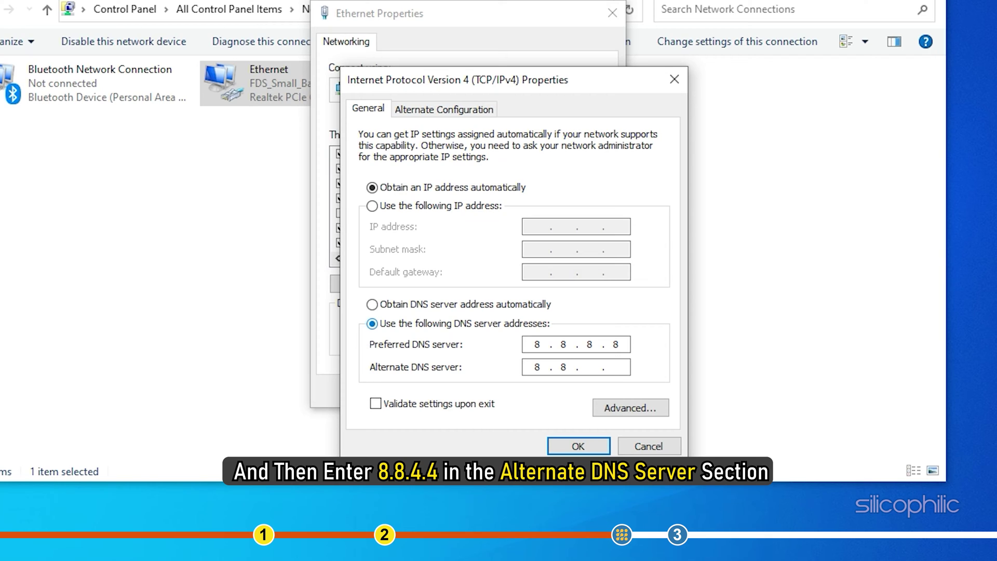
pyautogui.write('.4')
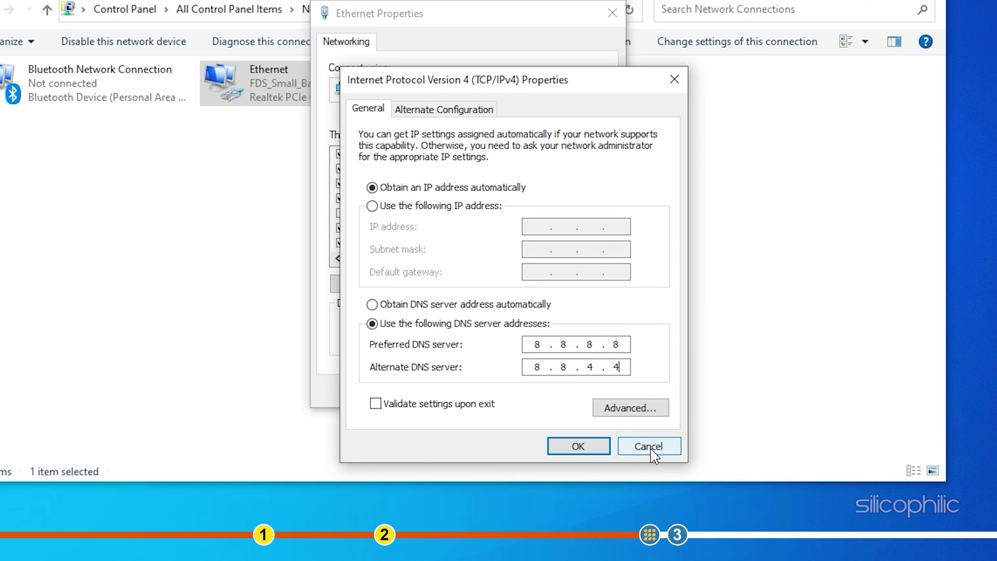
pyautogui.click(577, 448)
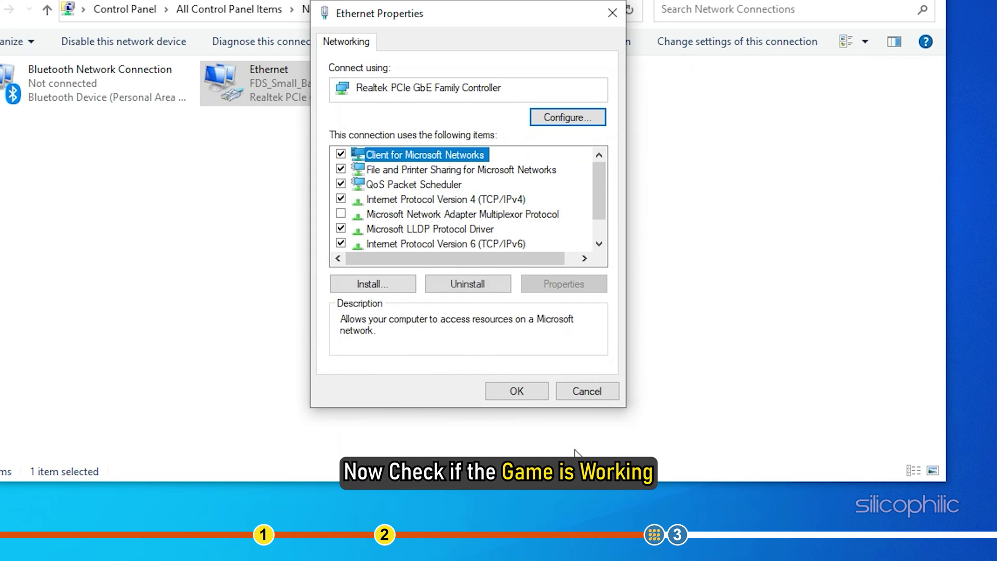
pyautogui.click(507, 400)
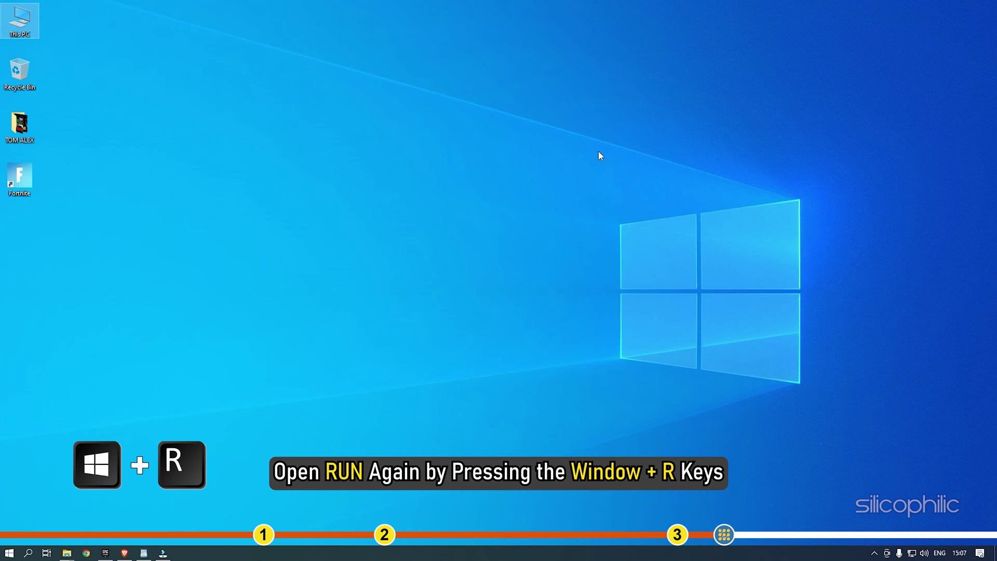
# - Run %localappdata% to show the AppData Local folder in File Explorer
pyautogui.press('super+r')
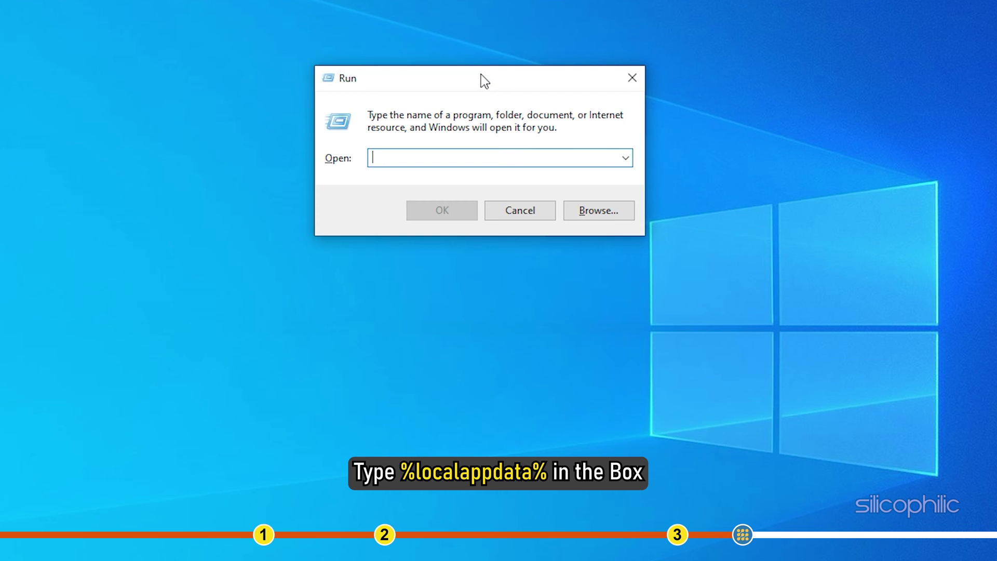
pyautogui.write('%localappdata%')
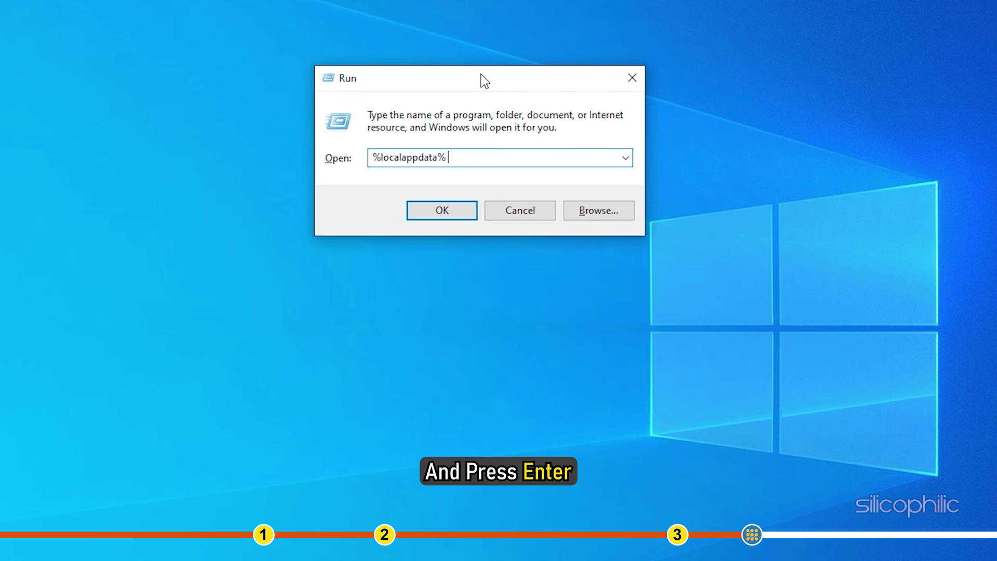
pyautogui.press('Return')
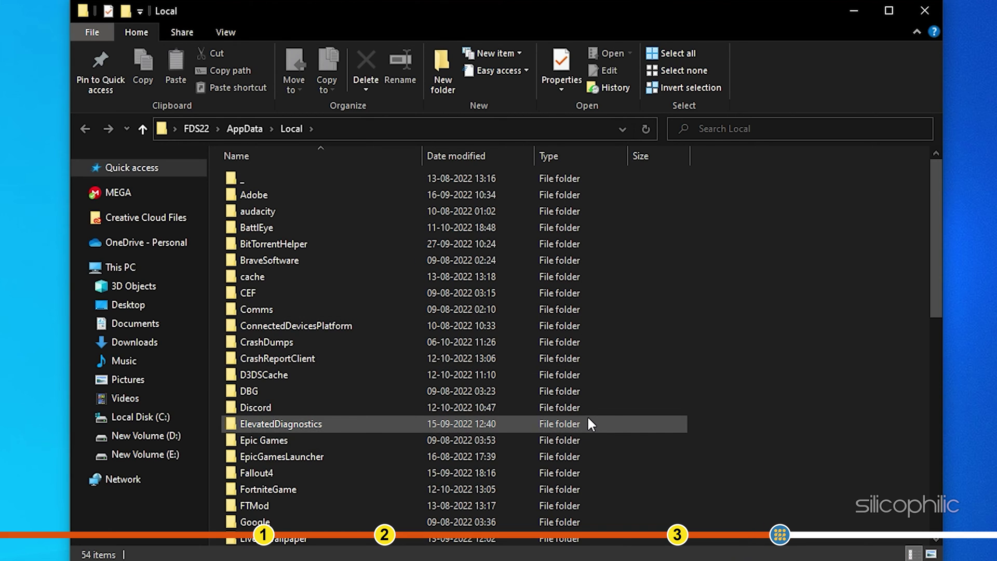
pyautogui.scroll(-1, 587, 416)
pyautogui.scroll(-2, 545, 389)
# - Delete the webcache_4430 folder from EpicGamesLauncher's Saved folder
pyautogui.doubleClick(325, 325)
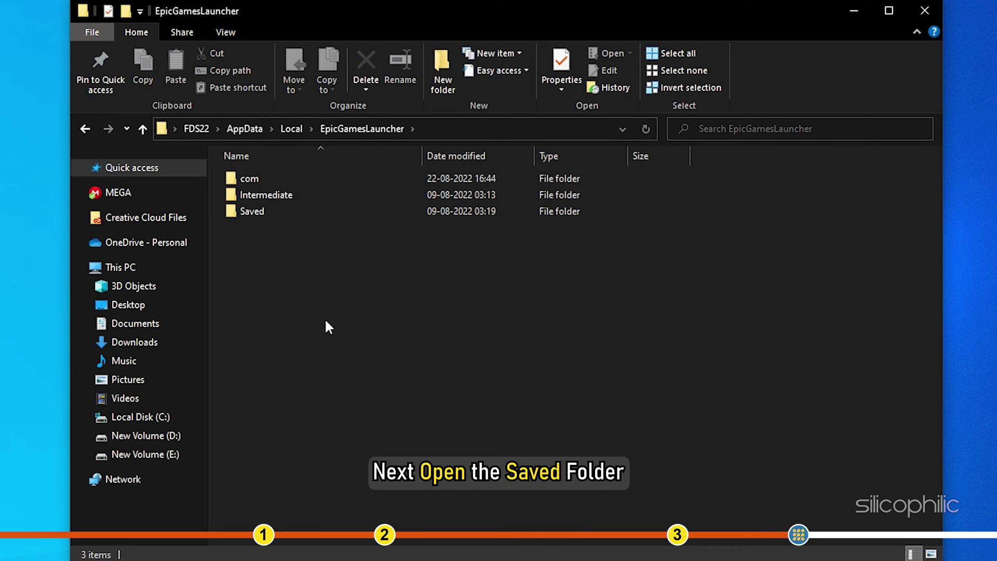
pyautogui.click(267, 215)
pyautogui.doubleClick(268, 212)
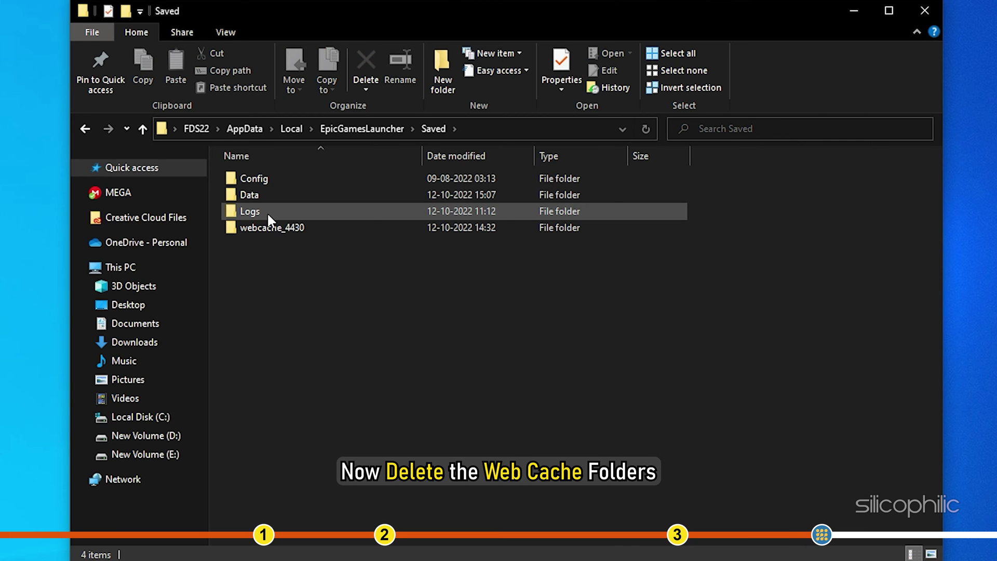
pyautogui.rightClick(309, 229)
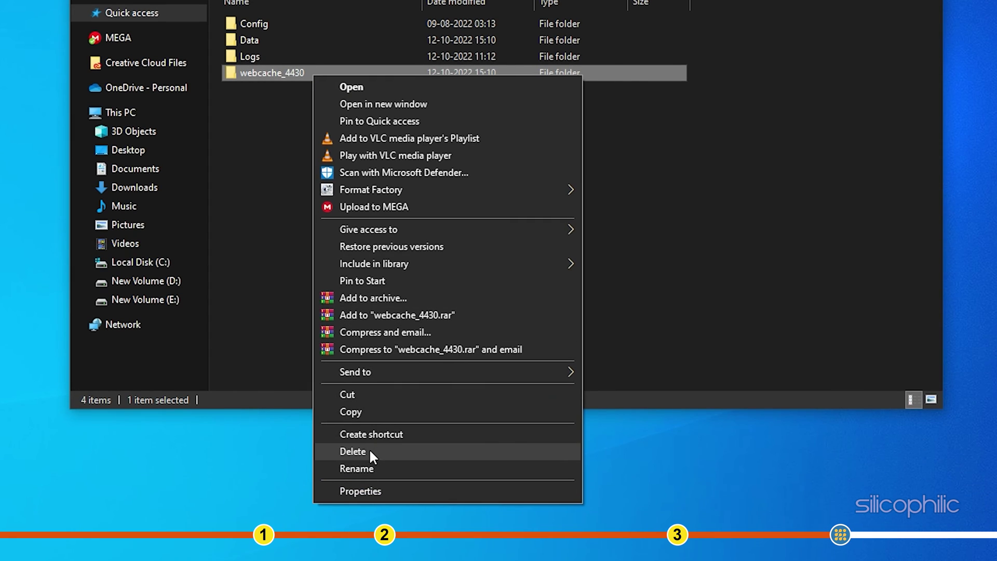
pyautogui.click(369, 449)
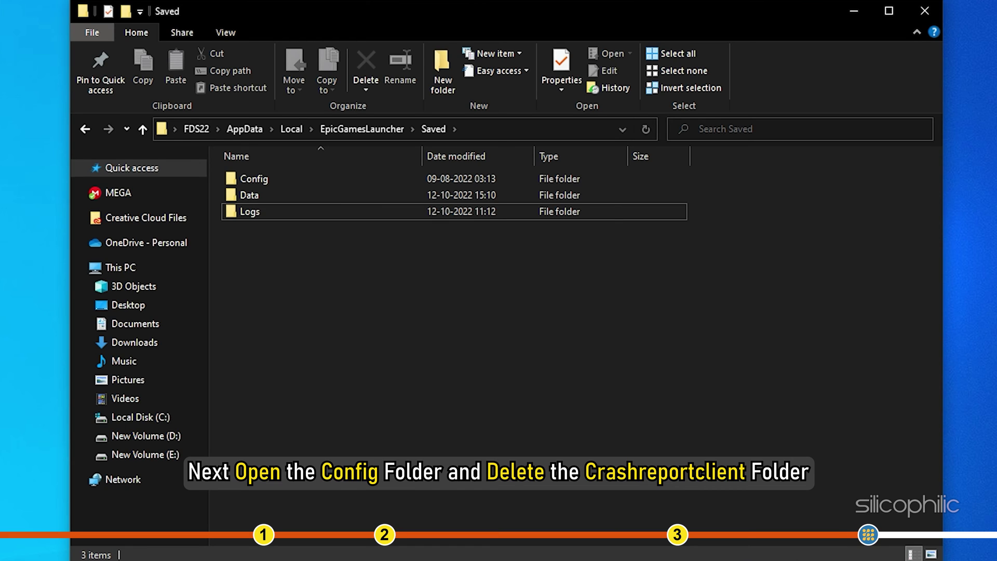
# - Delete the CrashReportClient folder from the Config folder
pyautogui.doubleClick(254, 179)
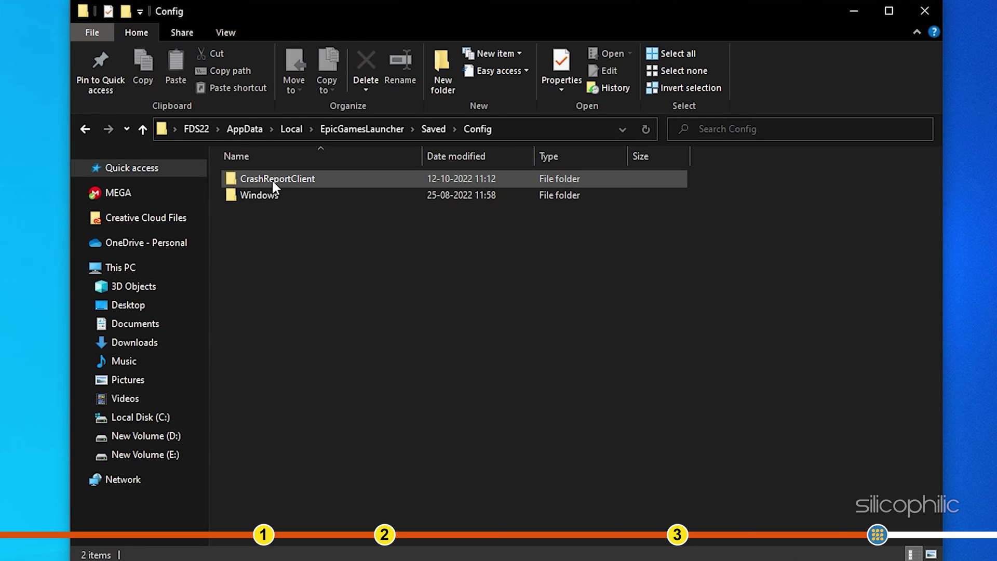
pyautogui.rightClick(323, 177)
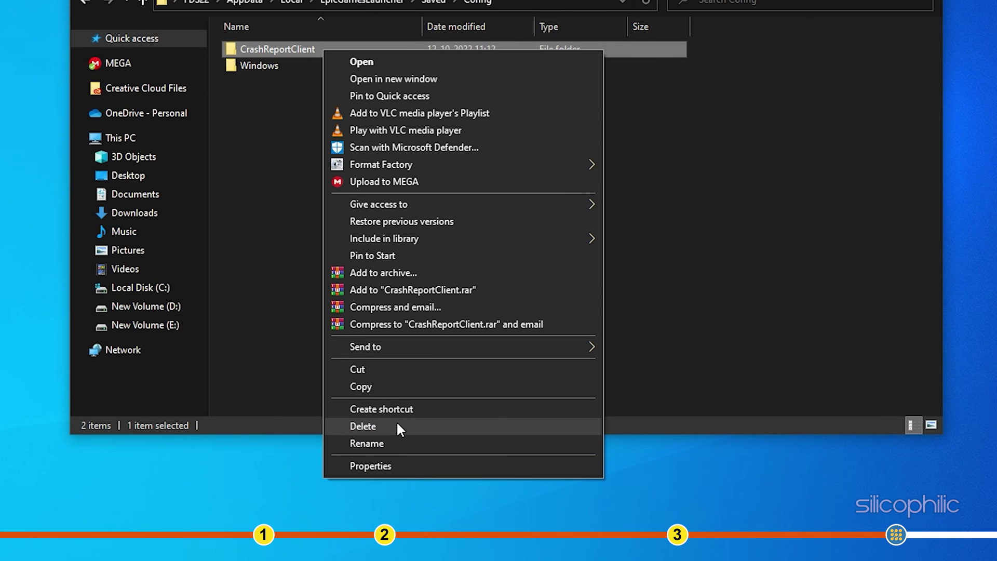
pyautogui.click(396, 428)
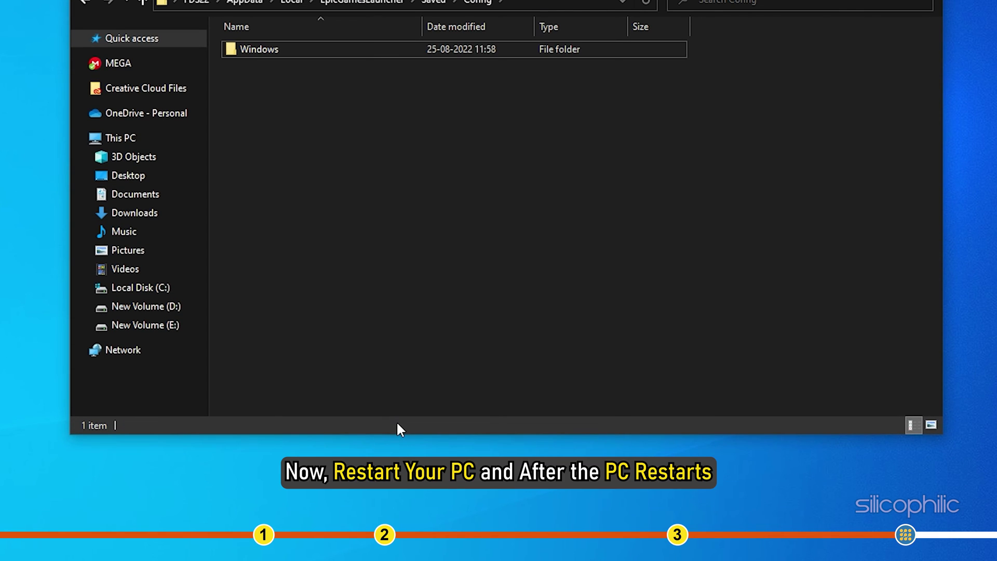